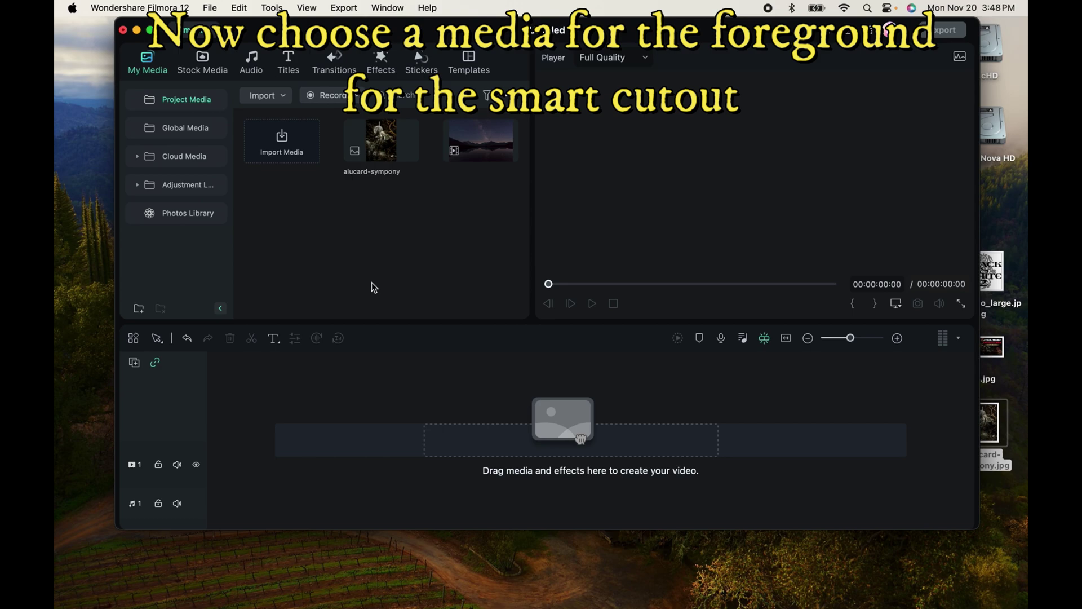
Place the lake video on the first video track and the alucard-sympony image above it, extended to the video's full length.
mouse_move(473, 148)
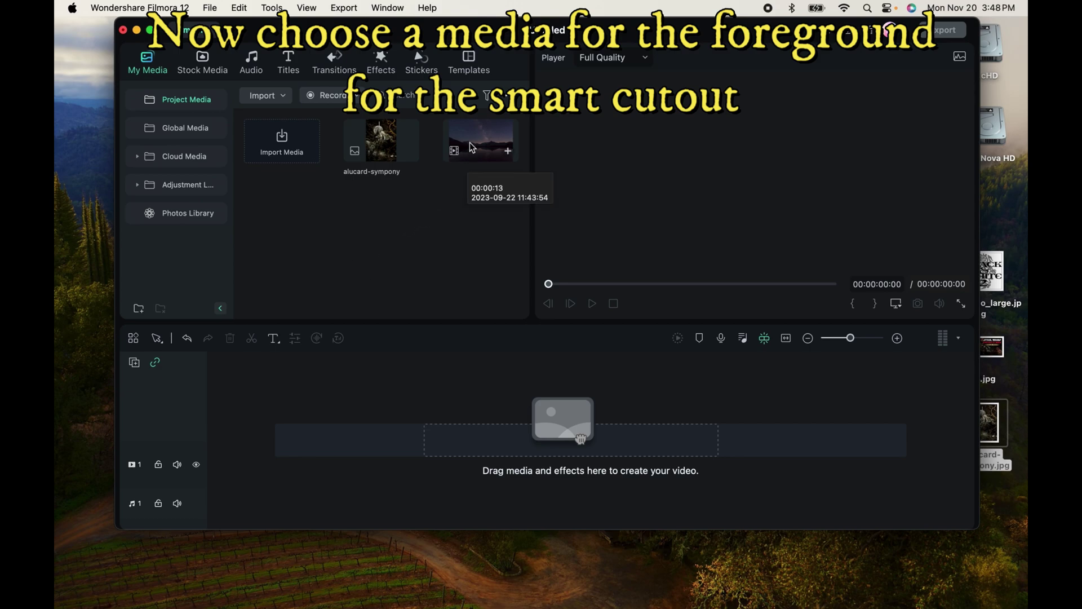
drag(473, 148, 213, 464)
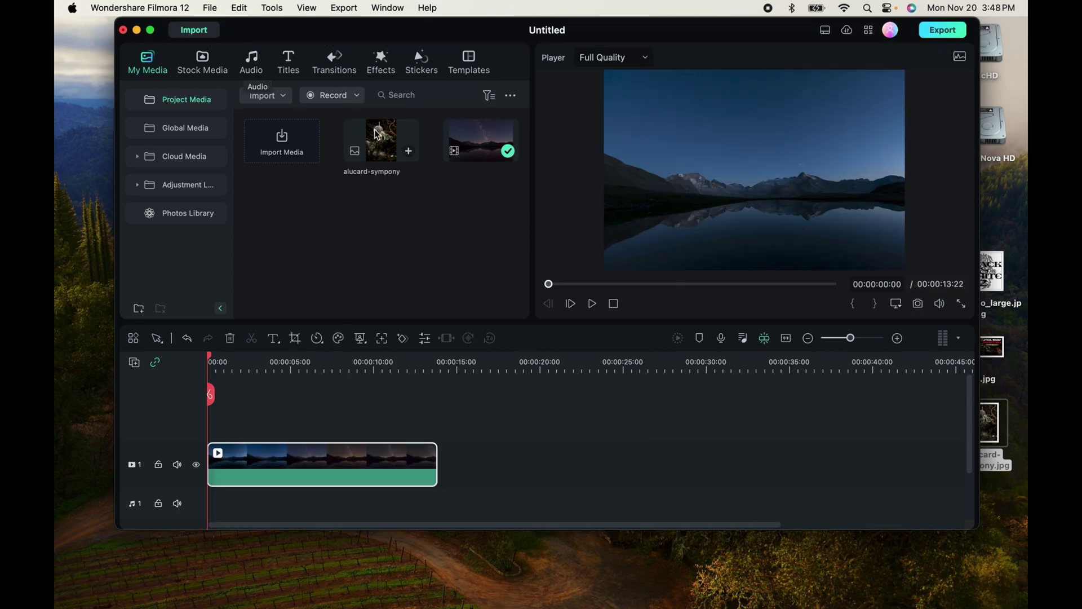
drag(416, 160, 217, 414)
drag(291, 418, 438, 417)
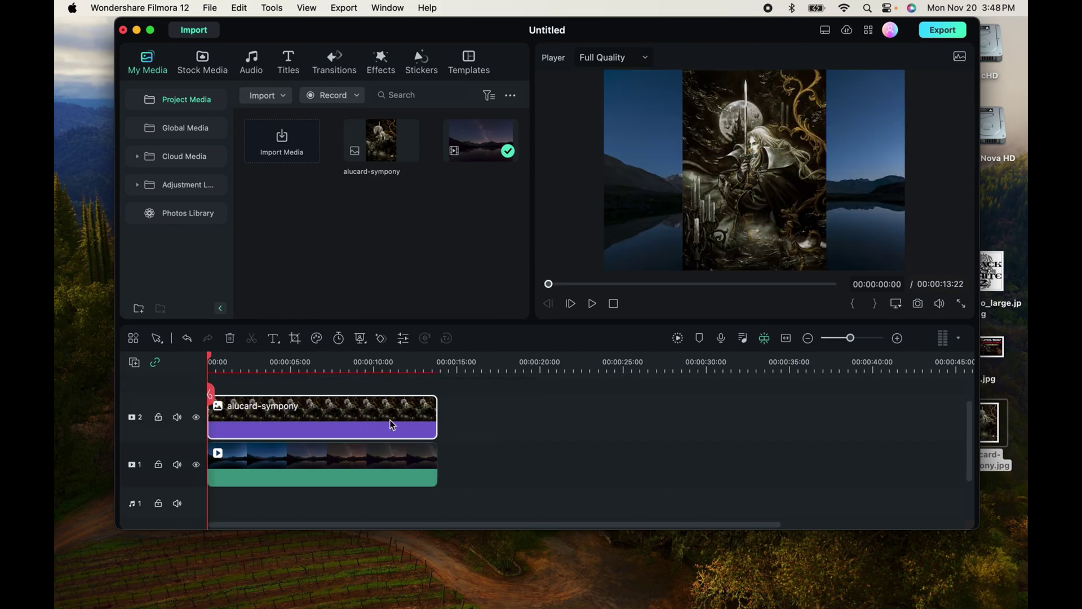
Enable Smart Cutout for the alucard-sympony clip and start its selection editor.
double_click(327, 421)
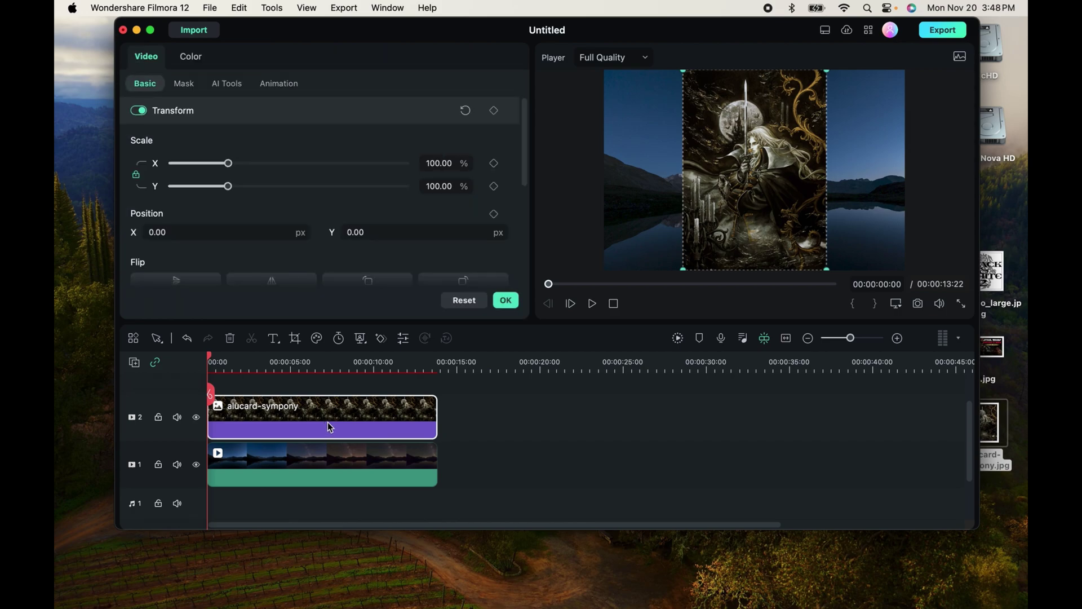
click(225, 86)
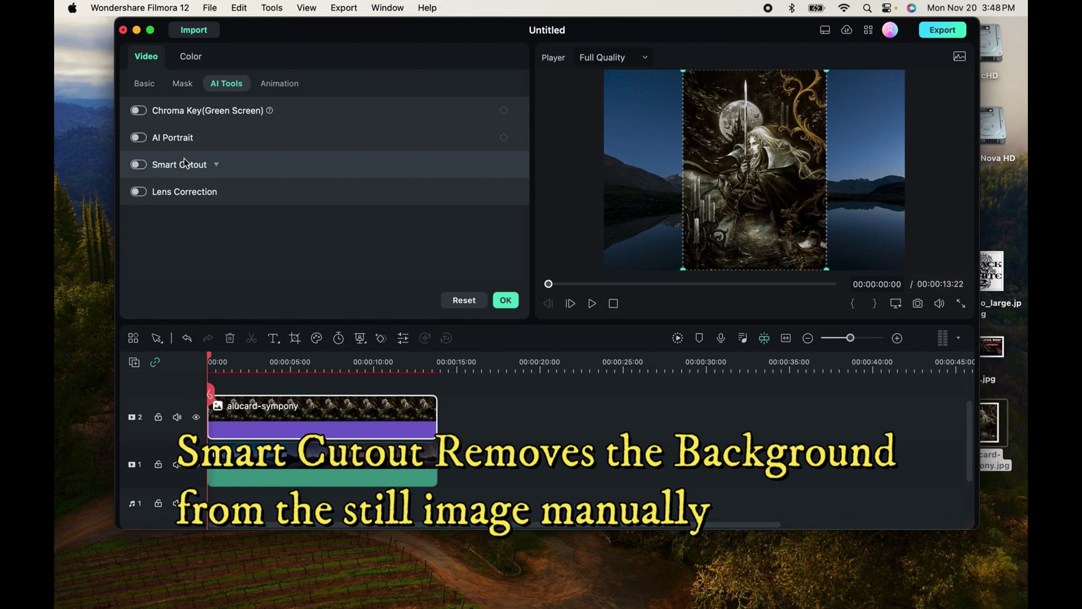
click(139, 165)
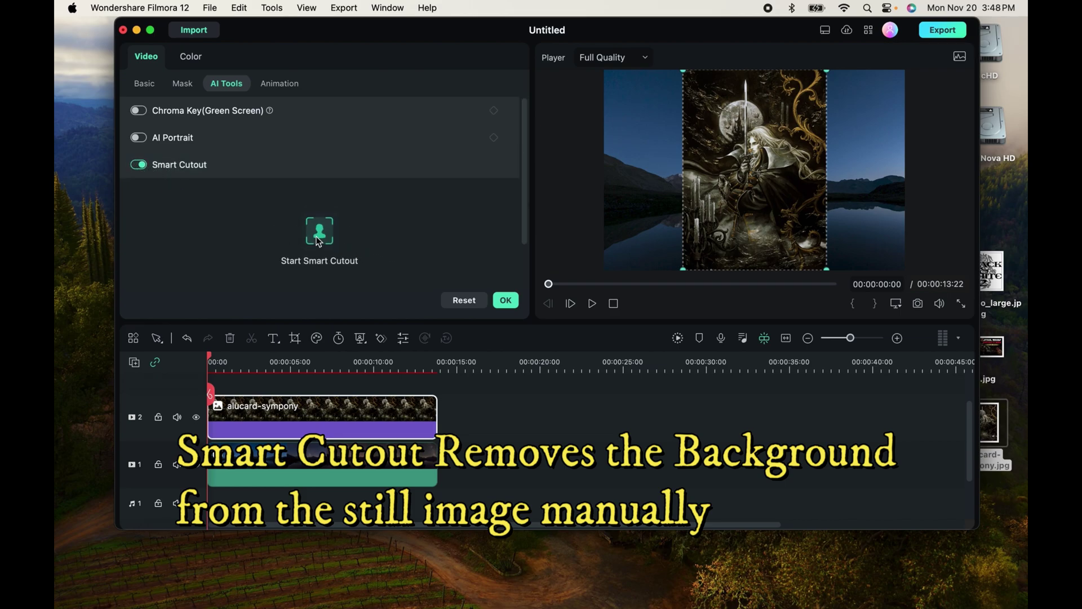
scroll(320, 240, down, 2)
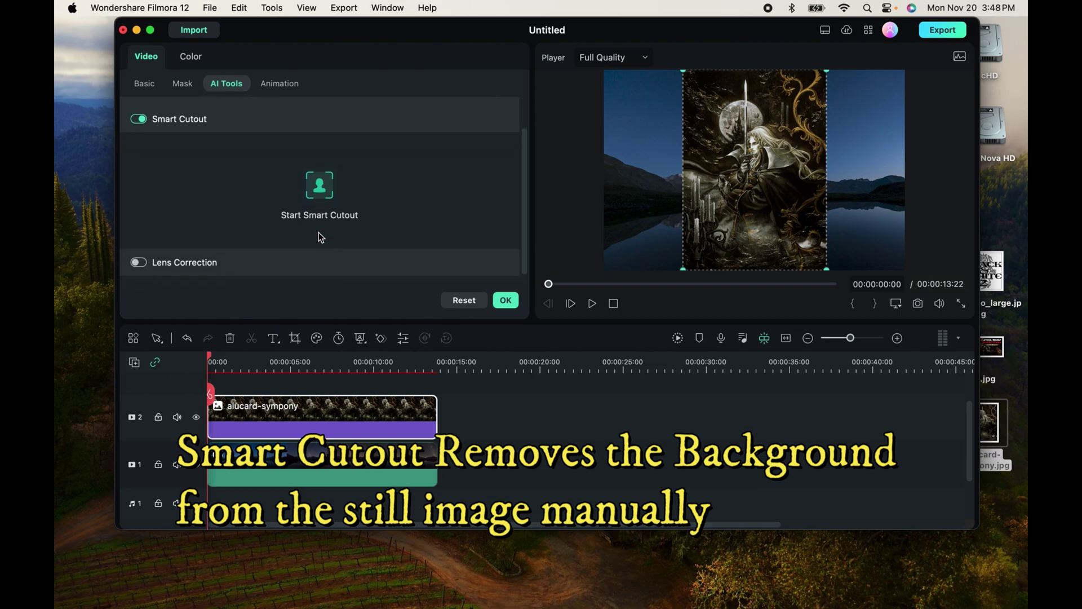
click(320, 186)
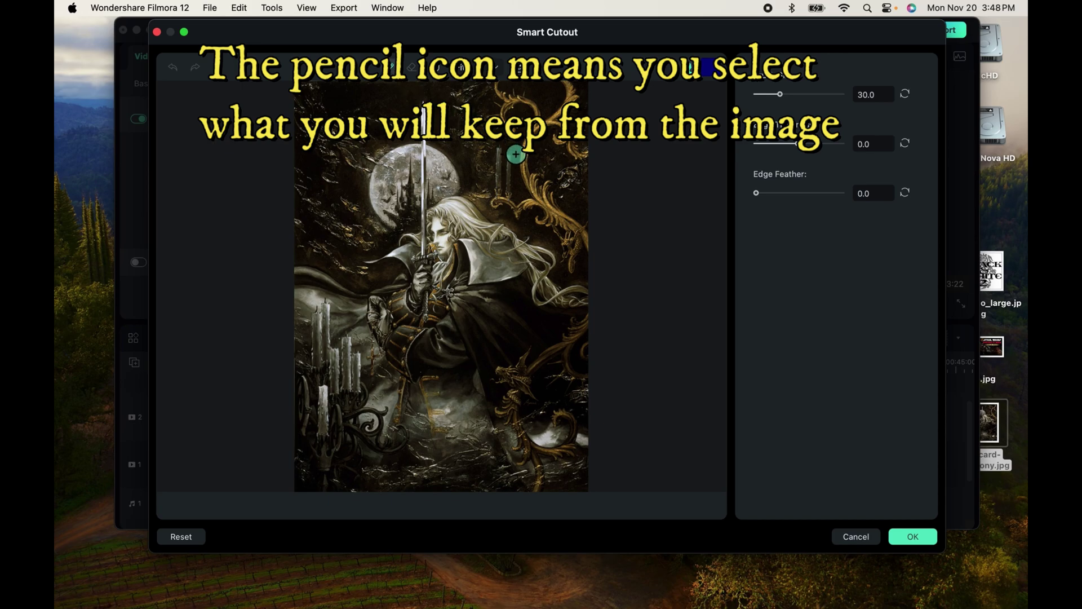
mouse_move(479, 162)
mouse_down()
mouse_move(494, 206)
mouse_move(479, 189)
mouse_up()
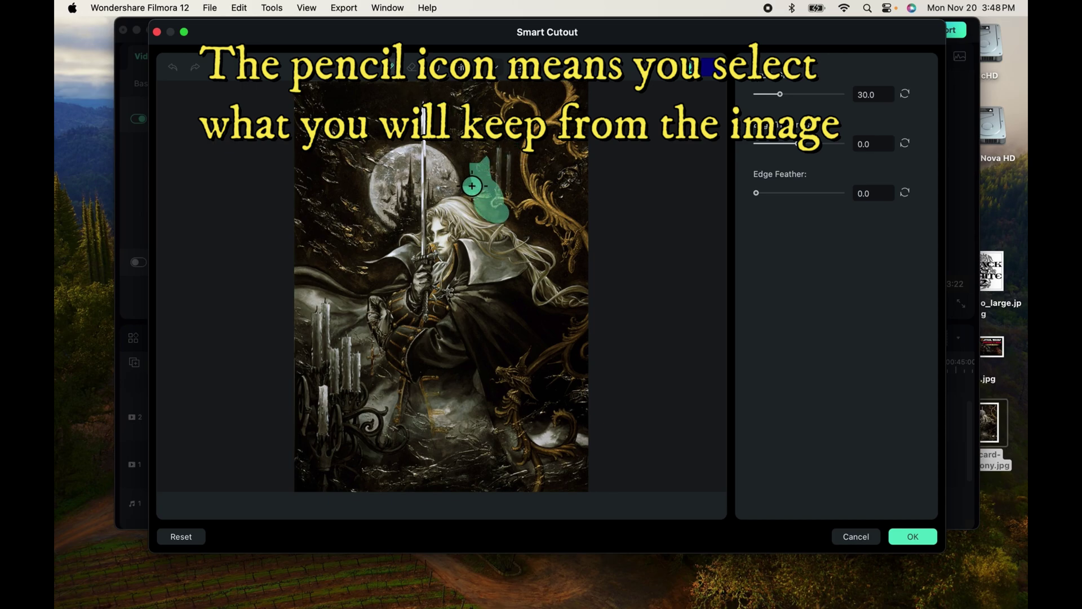
click(412, 67)
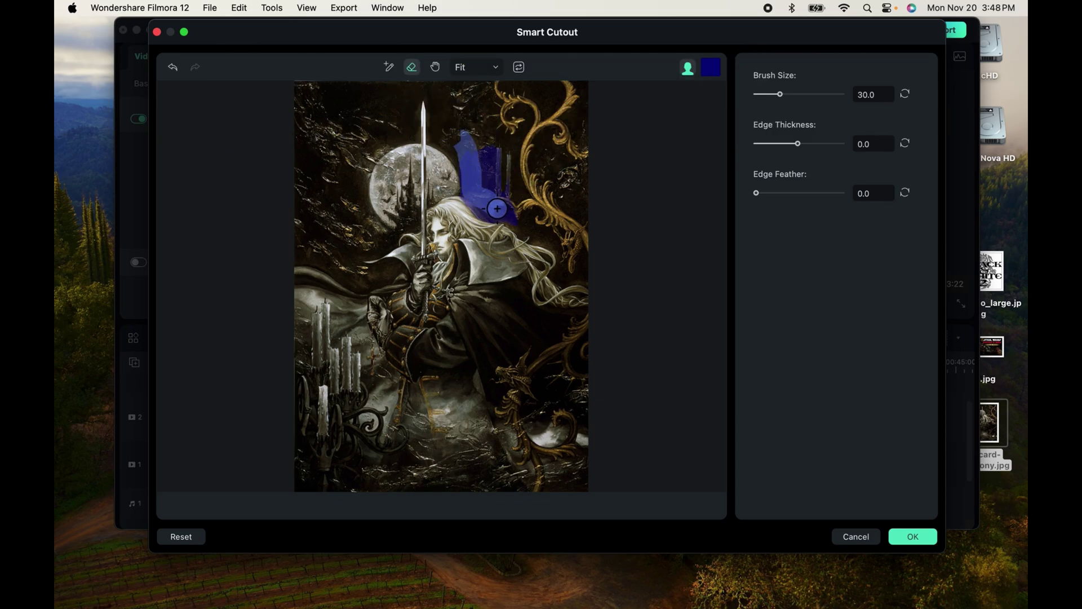
mouse_move(511, 215)
mouse_down()
mouse_move(483, 164)
mouse_move(491, 158)
mouse_move(495, 181)
mouse_move(539, 152)
mouse_up()
mouse_move(488, 123)
mouse_down()
mouse_move(513, 198)
mouse_move(501, 193)
mouse_move(492, 209)
mouse_up()
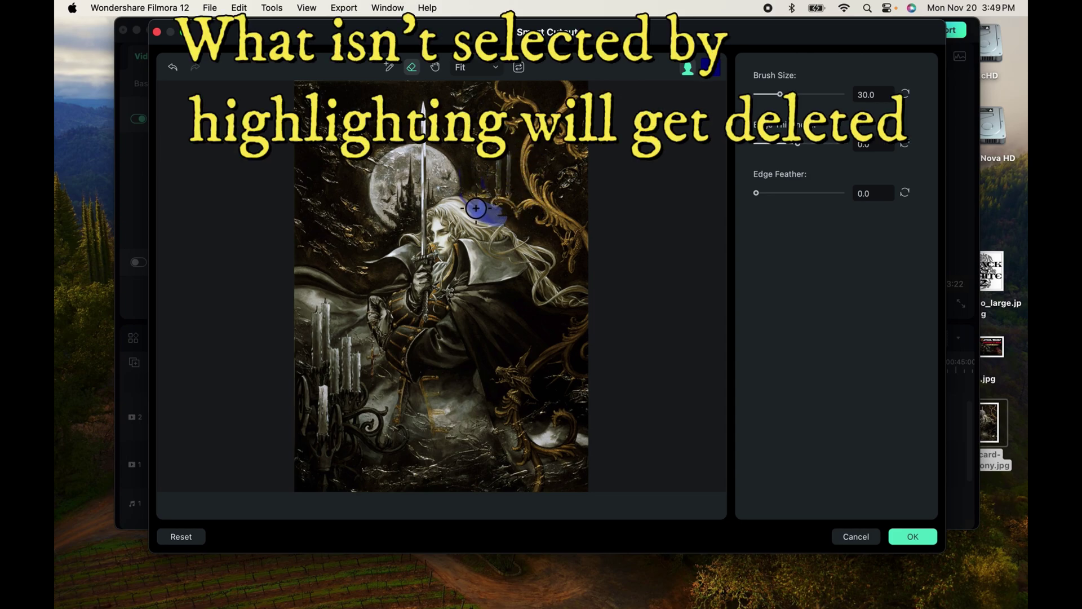
Brush the keep selection over the figure's hair, face and cloak and the whole lower part of the image, including the candles.
click(390, 67)
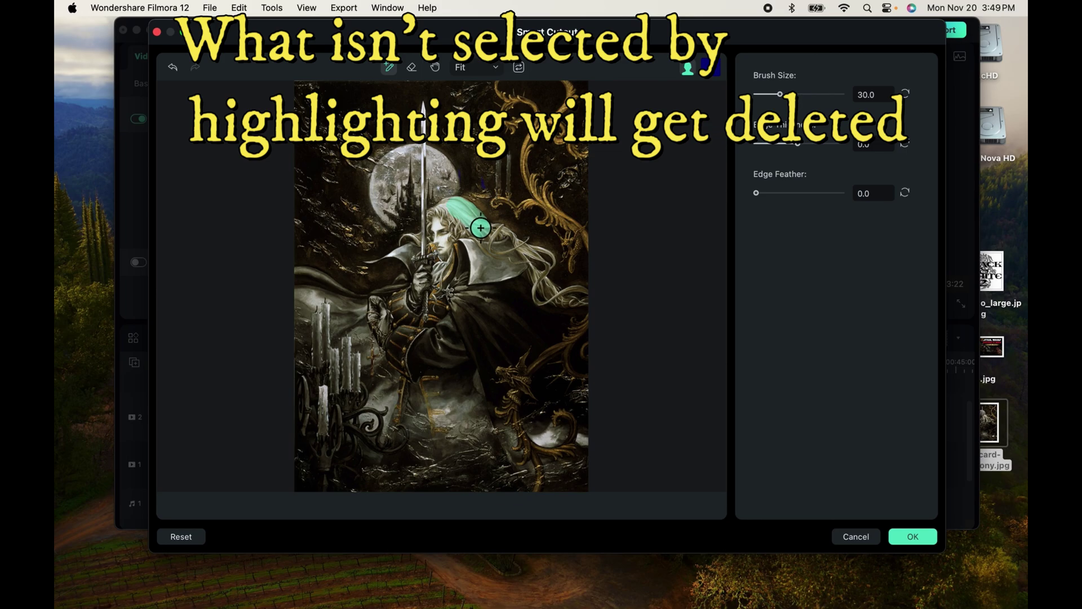
mouse_move(503, 235)
mouse_down()
mouse_move(533, 252)
mouse_move(583, 318)
mouse_move(576, 386)
mouse_move(513, 449)
mouse_move(367, 438)
mouse_move(353, 423)
mouse_move(398, 379)
mouse_move(375, 300)
mouse_move(303, 256)
mouse_move(299, 369)
mouse_move(316, 366)
mouse_move(300, 336)
mouse_move(314, 285)
mouse_move(304, 502)
mouse_move(327, 461)
mouse_move(323, 315)
mouse_move(309, 271)
mouse_move(370, 345)
mouse_move(374, 471)
mouse_move(307, 485)
mouse_move(358, 459)
mouse_move(523, 466)
mouse_move(338, 445)
mouse_move(575, 498)
mouse_move(412, 482)
mouse_move(573, 423)
mouse_move(584, 498)
mouse_move(566, 420)
mouse_move(582, 408)
mouse_move(534, 438)
mouse_move(529, 457)
mouse_up()
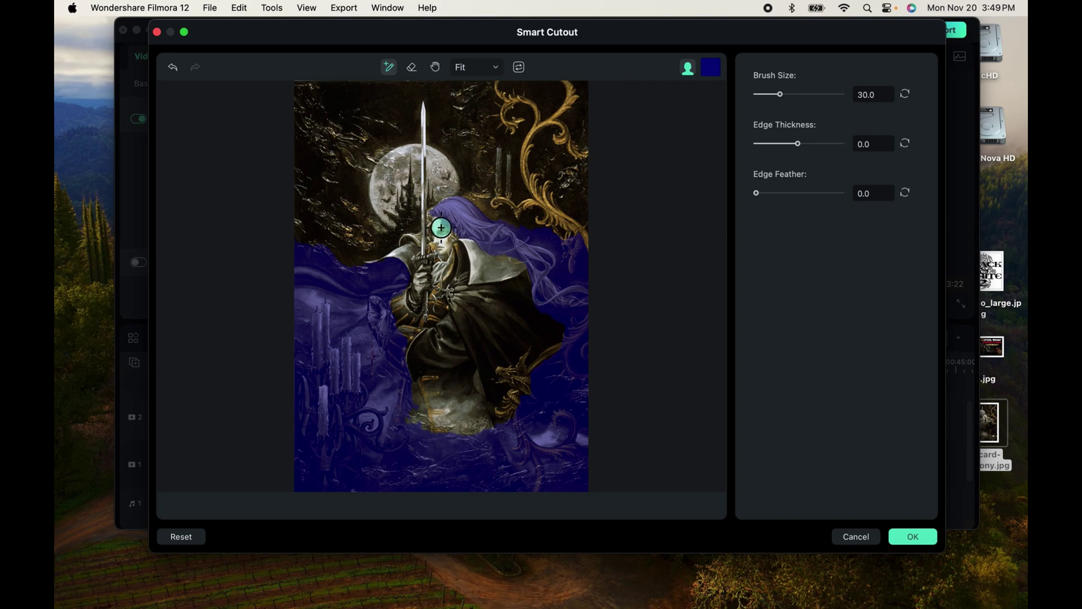
mouse_move(434, 224)
mouse_down()
mouse_move(434, 245)
mouse_move(356, 277)
mouse_up()
mouse_move(452, 242)
mouse_down()
mouse_move(376, 338)
mouse_move(479, 248)
mouse_move(447, 275)
mouse_move(462, 277)
mouse_move(406, 355)
mouse_move(412, 331)
mouse_move(394, 380)
mouse_move(508, 280)
mouse_move(529, 278)
mouse_move(418, 373)
mouse_move(394, 414)
mouse_move(481, 316)
mouse_move(411, 399)
mouse_move(449, 413)
mouse_move(541, 295)
mouse_move(450, 429)
mouse_move(526, 325)
mouse_move(474, 408)
mouse_move(544, 321)
mouse_move(425, 404)
mouse_move(450, 422)
mouse_move(573, 327)
mouse_move(504, 442)
mouse_up()
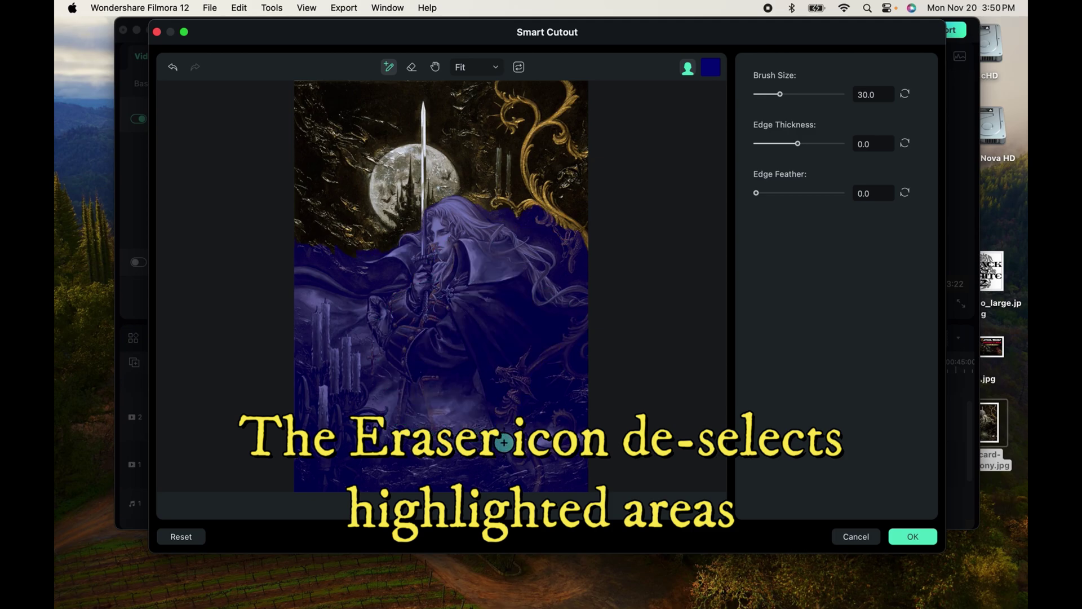
Erase the excess selection around the figure's hair and along the cloak's upper edge, and apply the cutout.
click(412, 69)
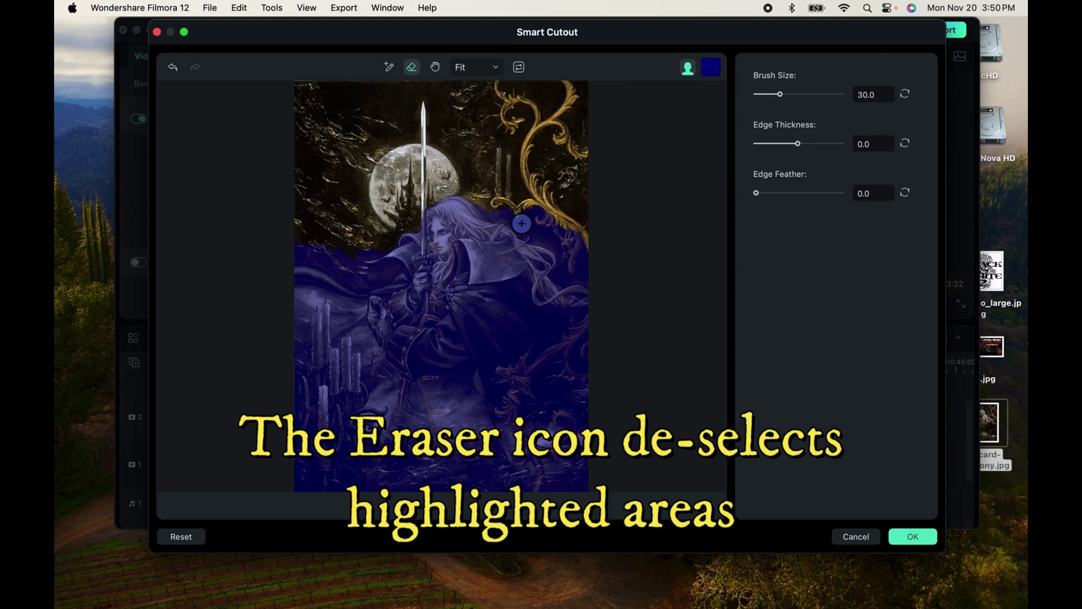
mouse_move(494, 212)
mouse_down()
mouse_move(495, 198)
mouse_move(537, 218)
mouse_move(535, 203)
mouse_move(581, 256)
mouse_move(581, 274)
mouse_move(531, 225)
mouse_up()
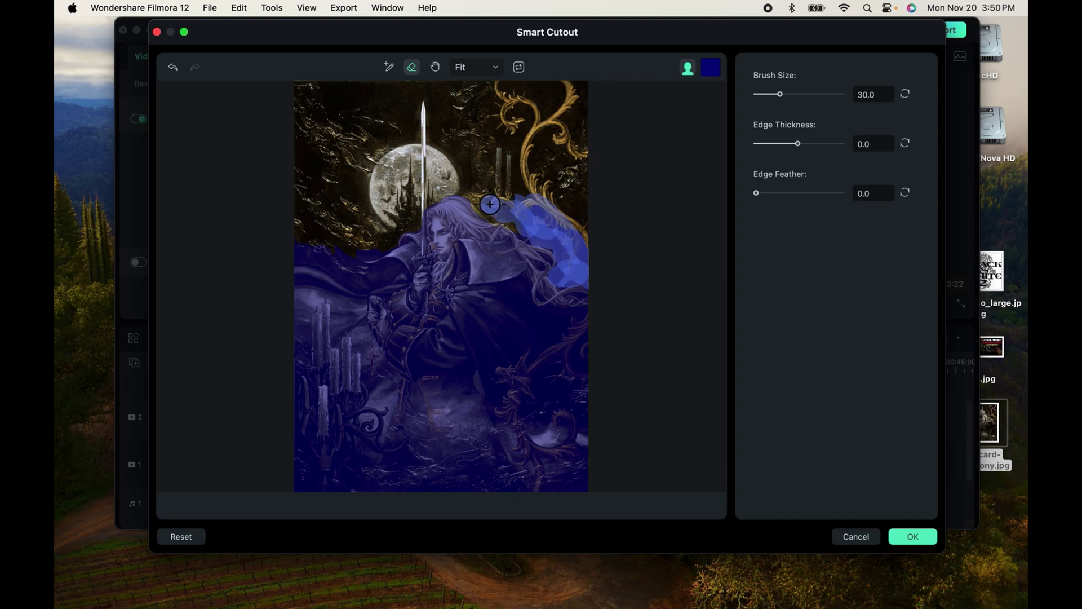
drag(490, 204, 489, 205)
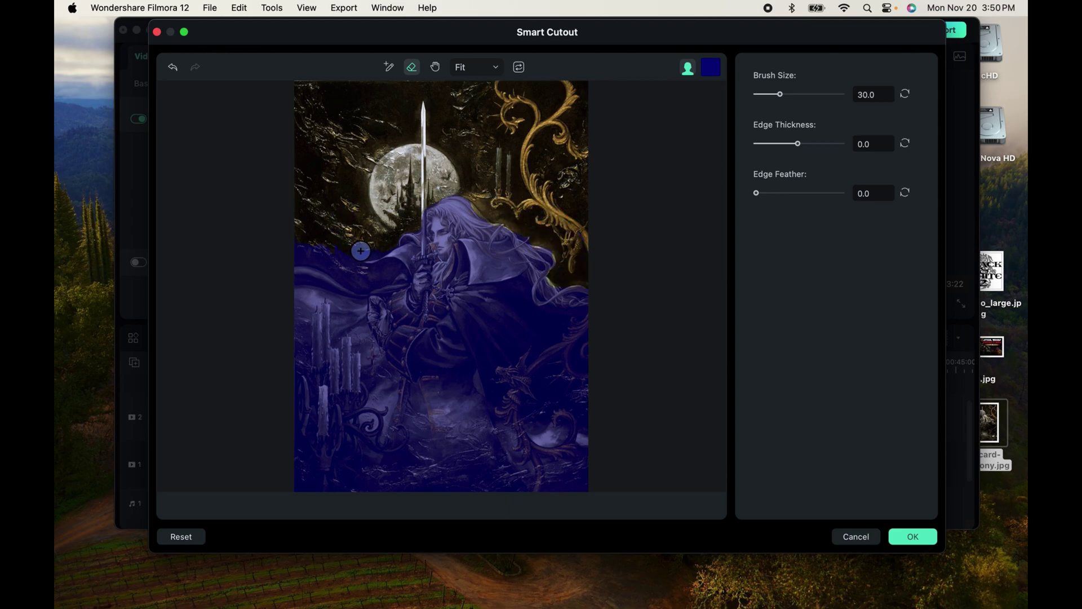
drag(372, 250, 373, 249)
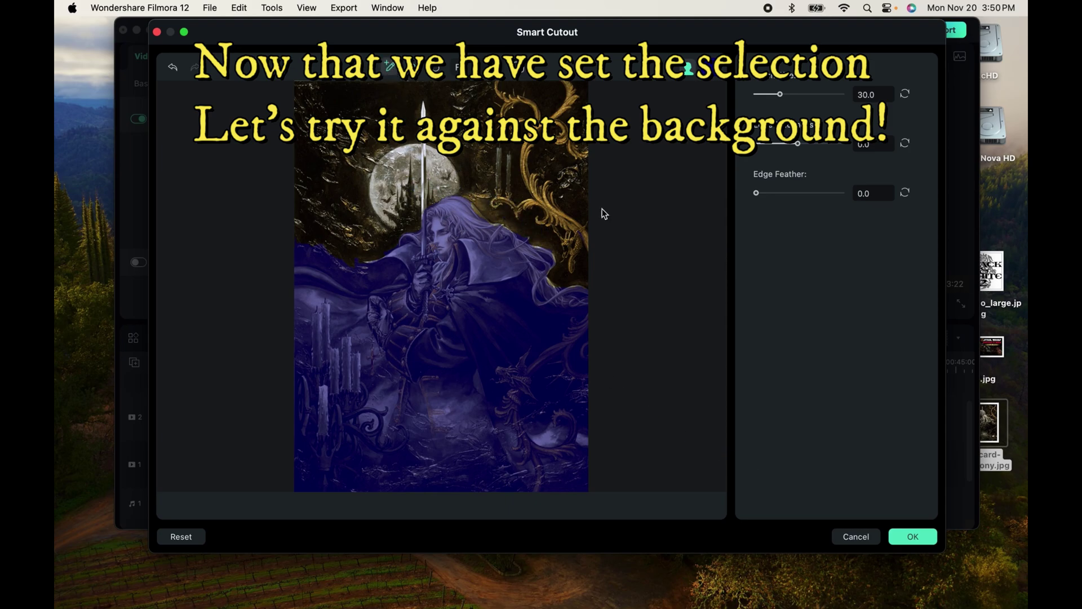
click(919, 535)
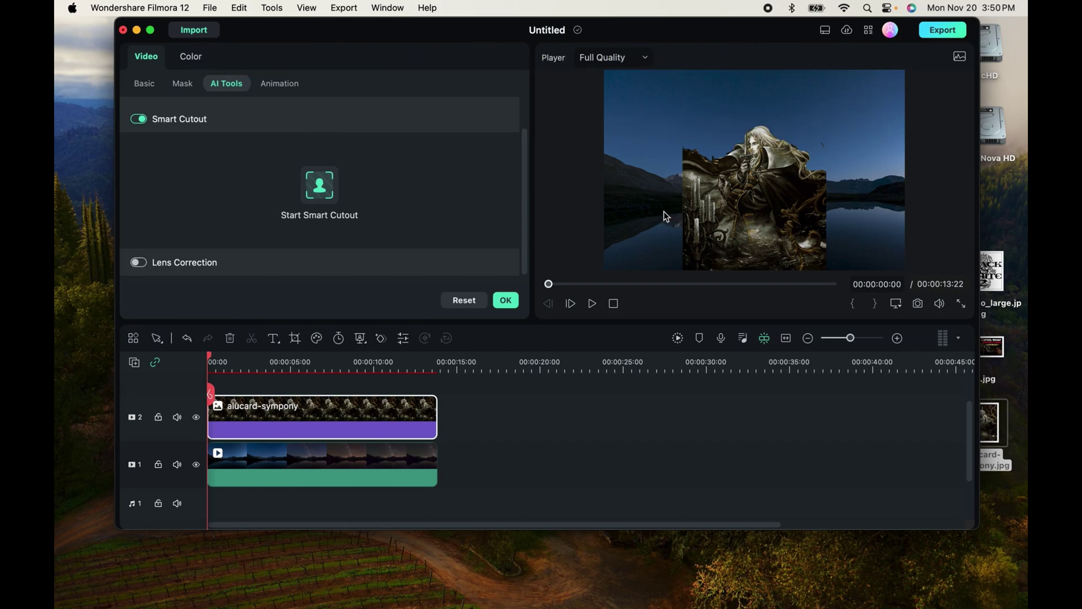
Move the cutout to the left edge of the frame, X position about -423 px, and play back the composite.
drag(746, 217, 685, 218)
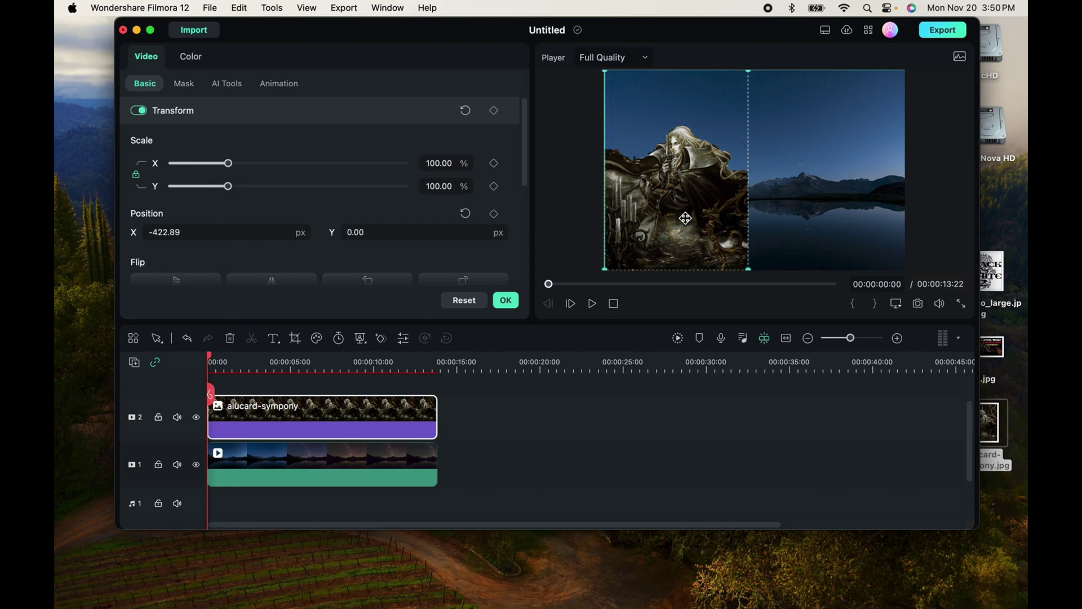
click(506, 301)
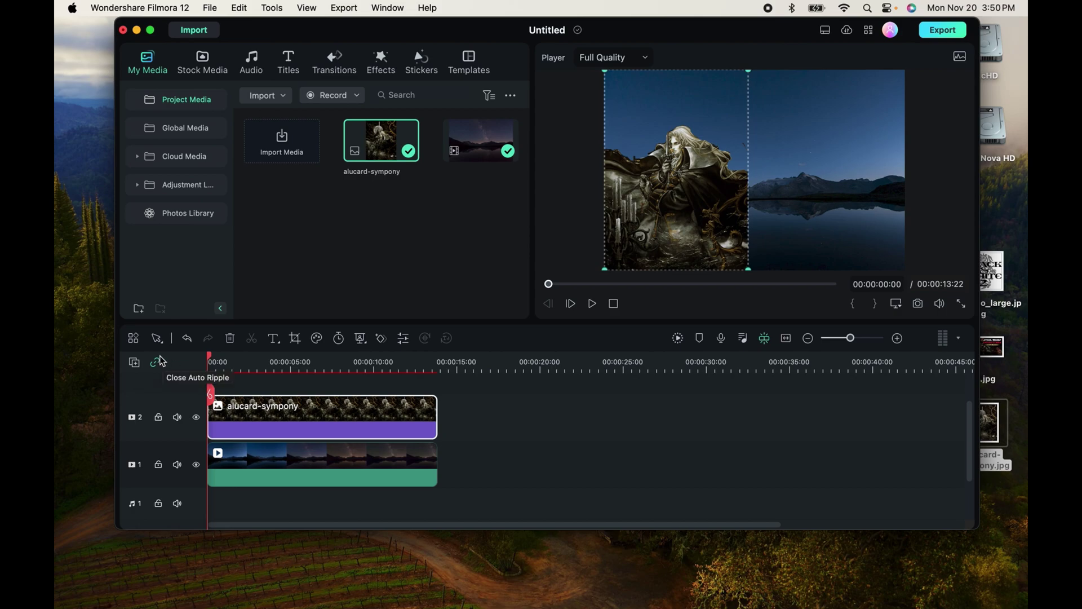
key(space)
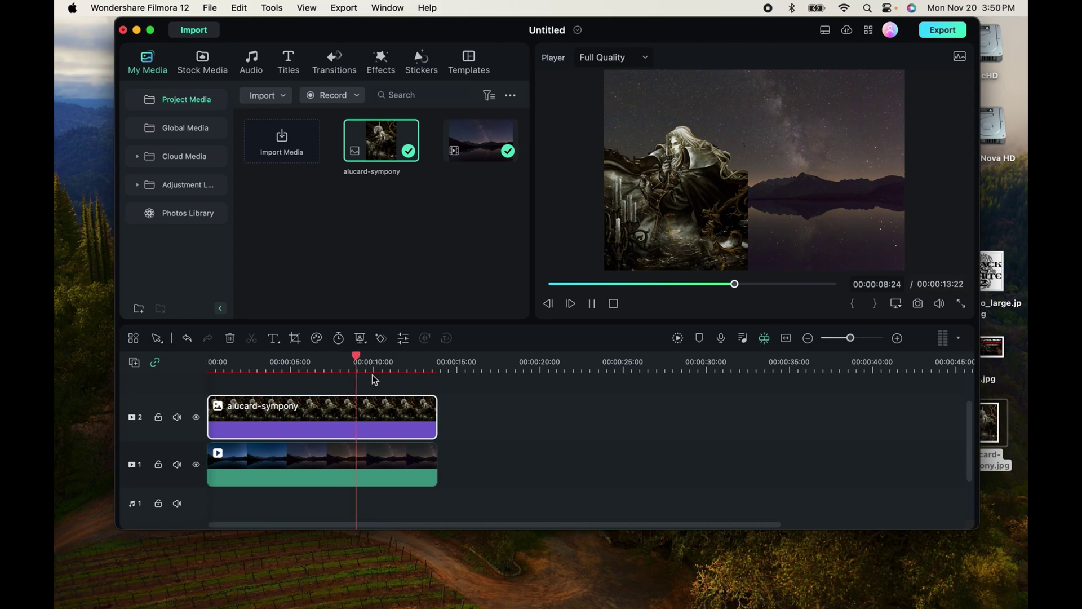
key(space)
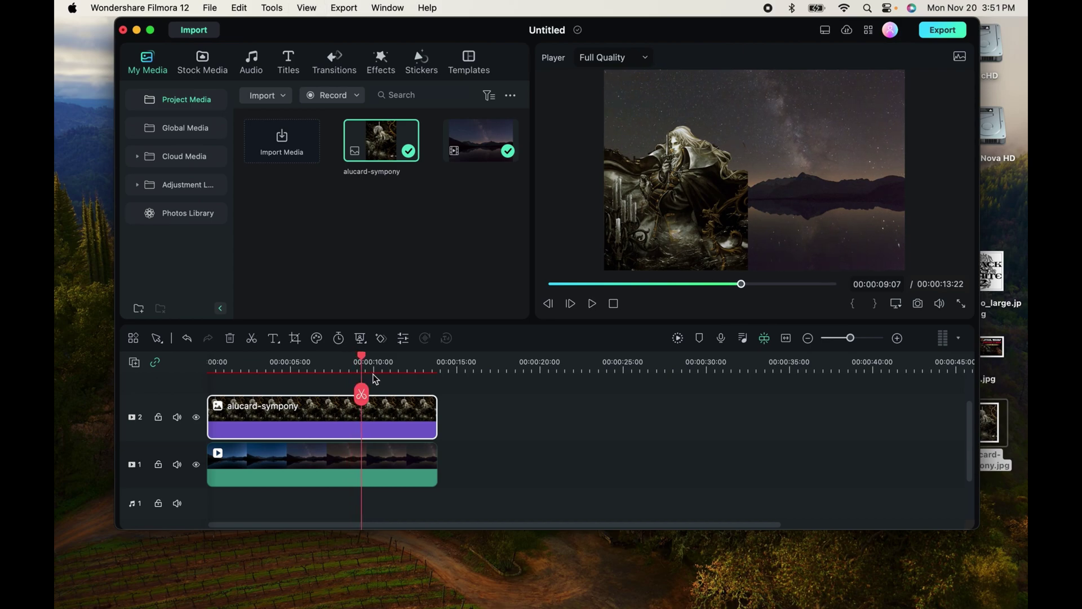
Delete the alucard-sympony clip from the second video track.
right_click(414, 420)
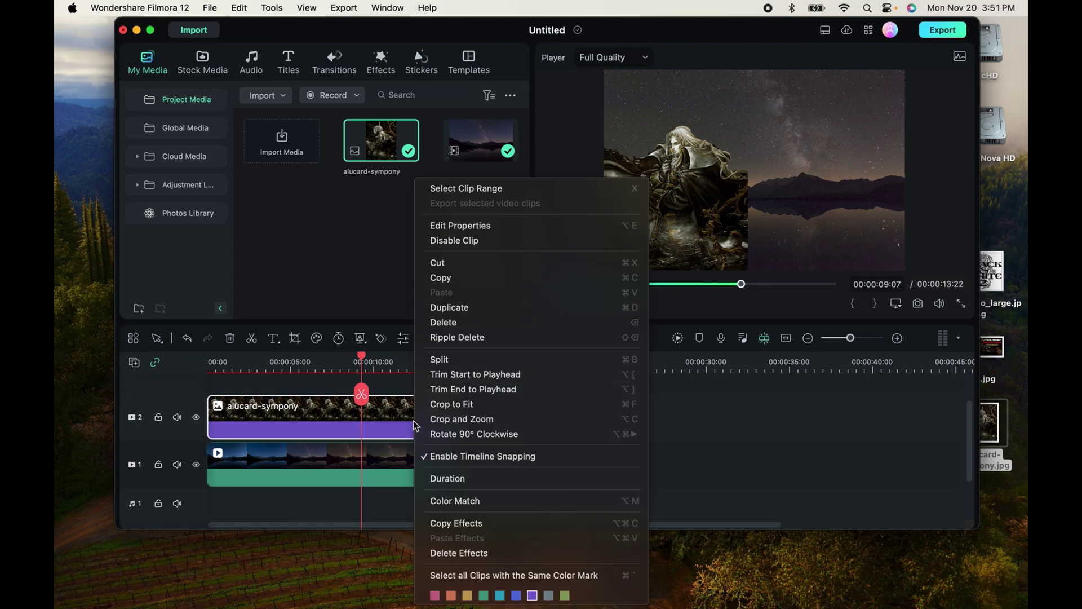
click(449, 323)
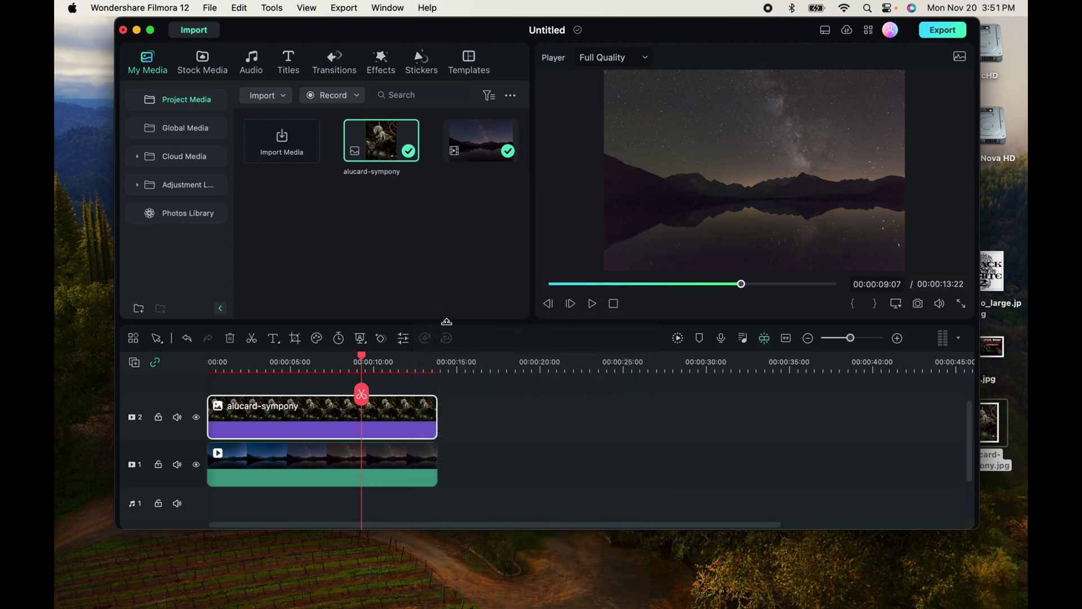
drag(645, 40, 627, 5)
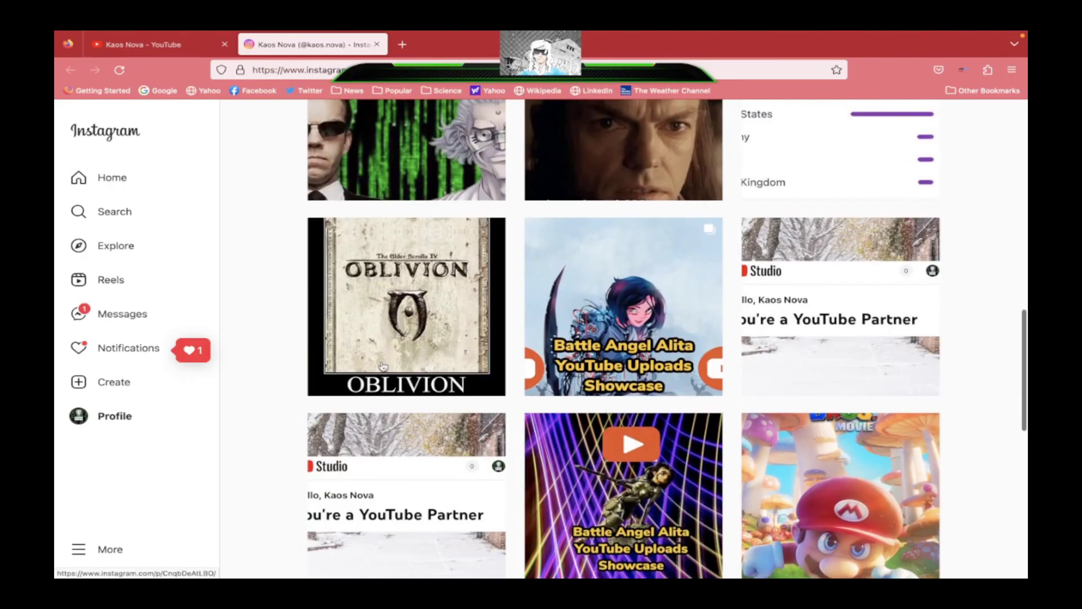
Look through the posts on the Instagram profile in the browser and close the page.
scroll(383, 367, up, 4)
scroll(382, 366, up, 2)
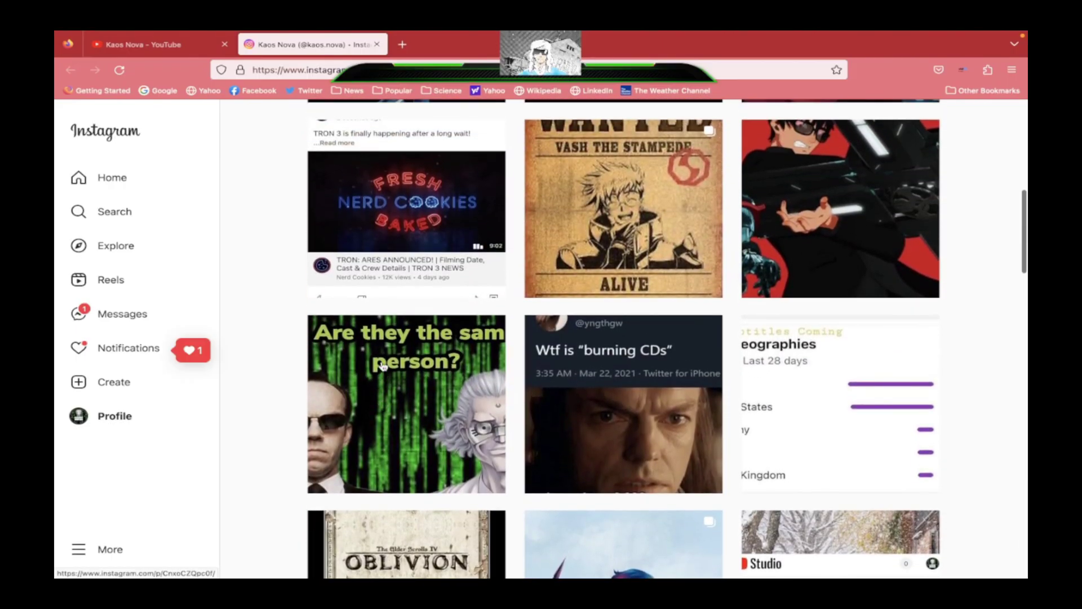
click(378, 45)
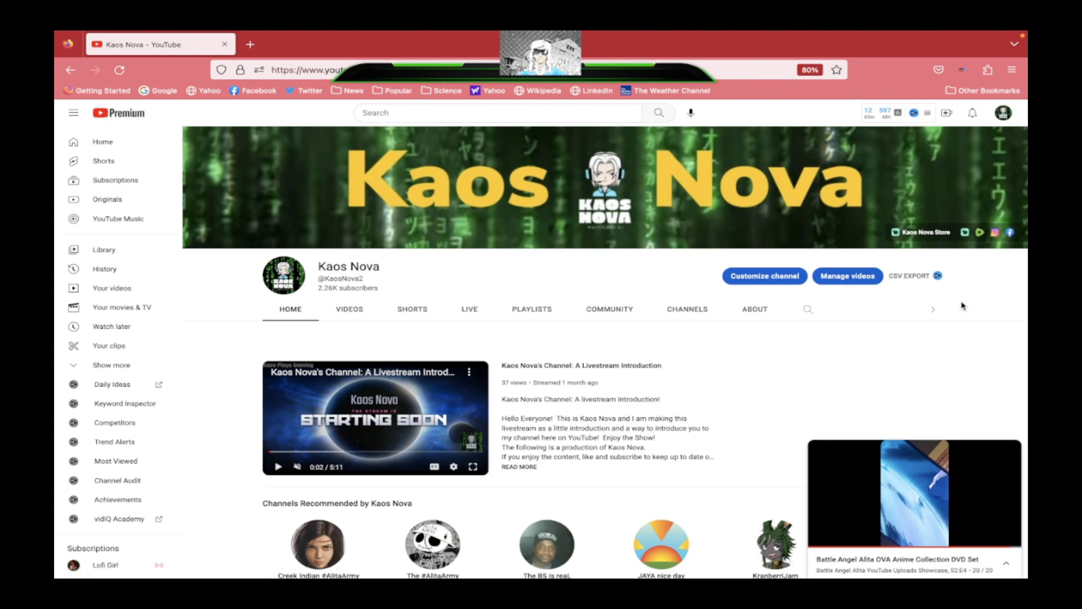
Open the Rumble page linked from the YouTube channel banner, look through its video list and close the page.
click(980, 232)
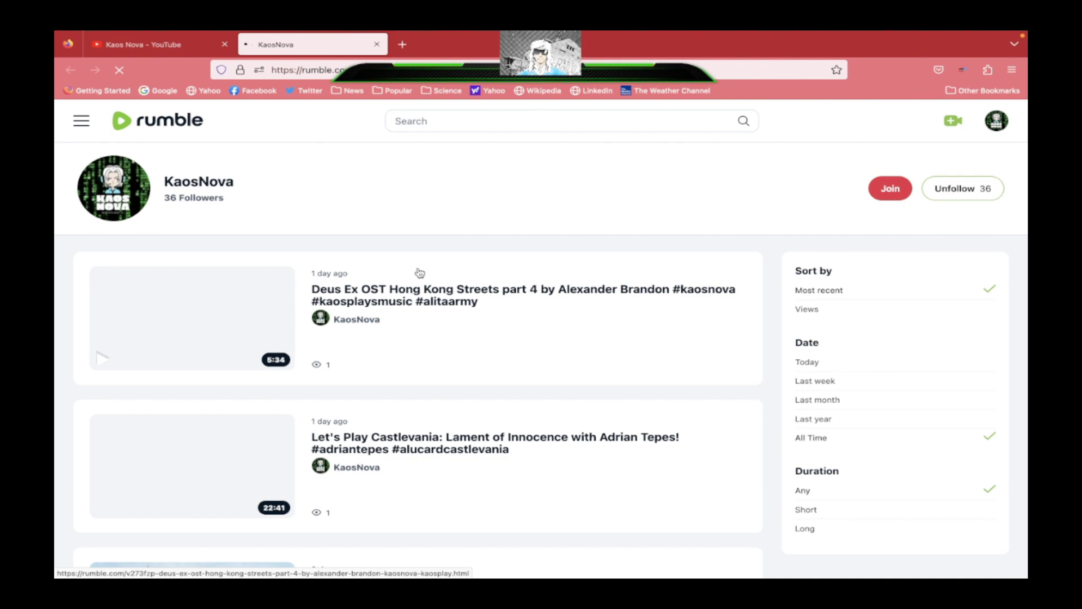
scroll(420, 273, down, 1)
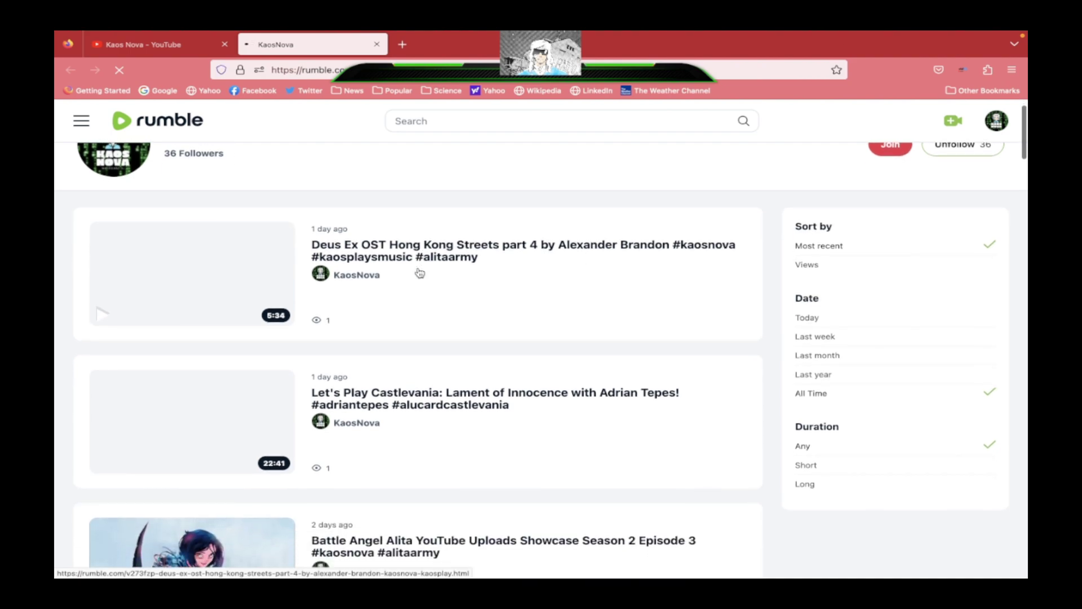
scroll(419, 273, down, 1)
scroll(420, 273, up, 2)
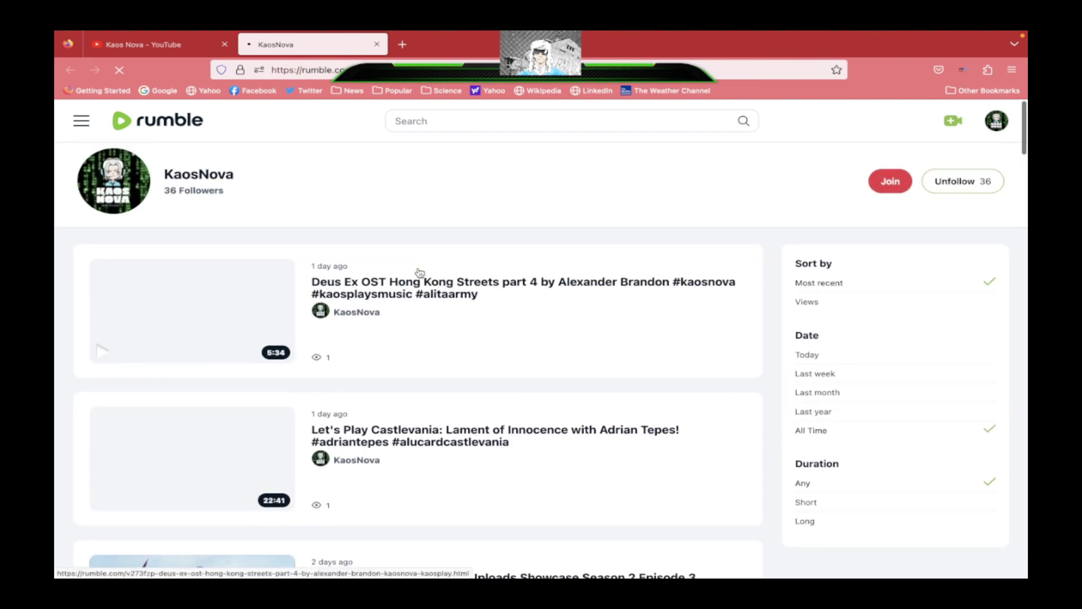
scroll(419, 273, down, 10)
scroll(419, 273, up, 1)
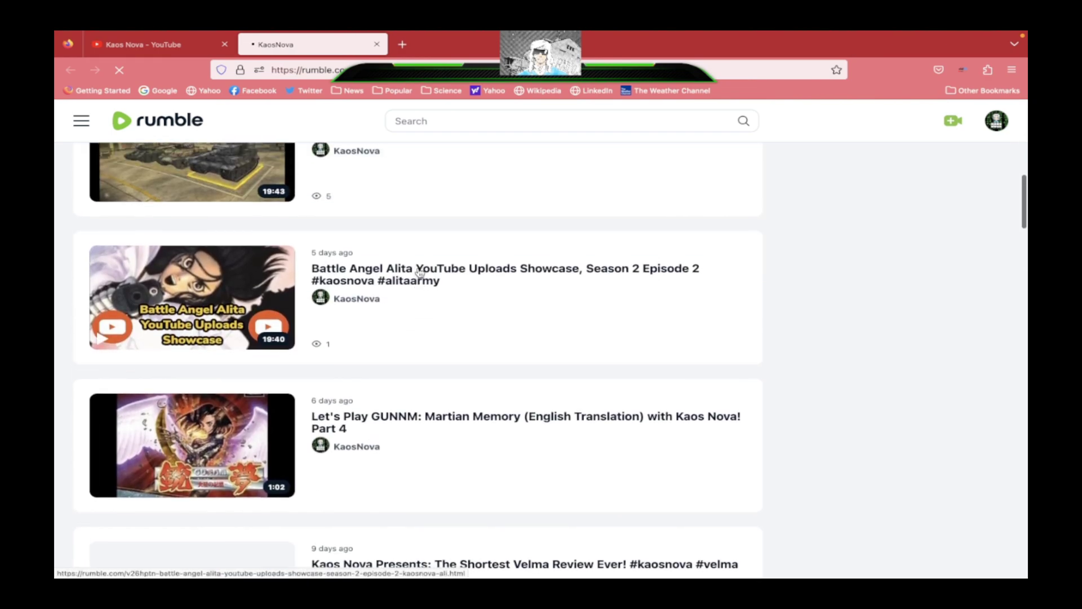
scroll(420, 273, up, 3)
scroll(419, 273, down, 4)
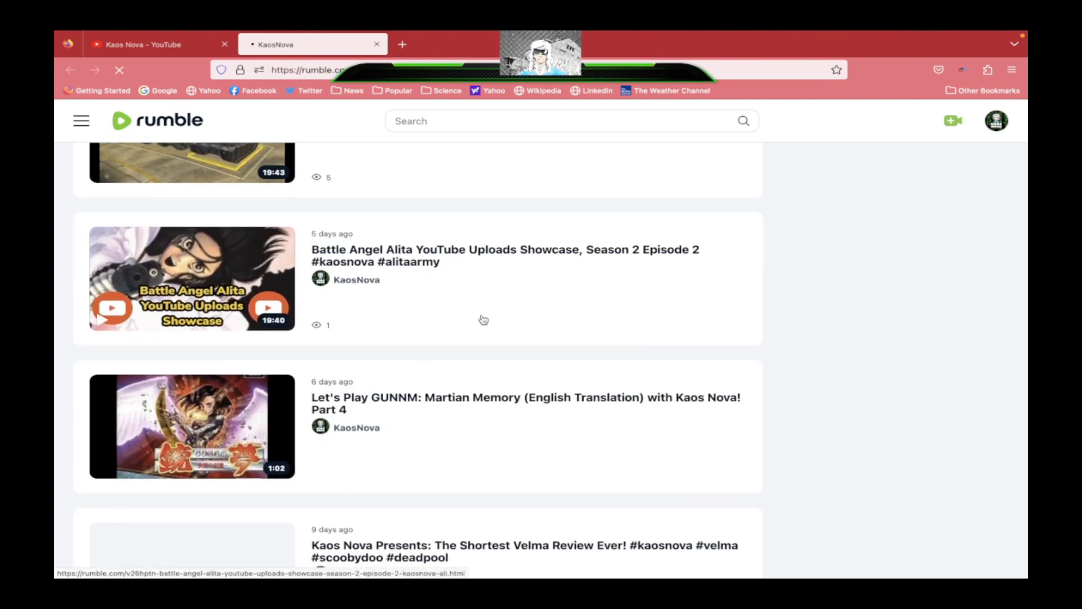
click(376, 45)
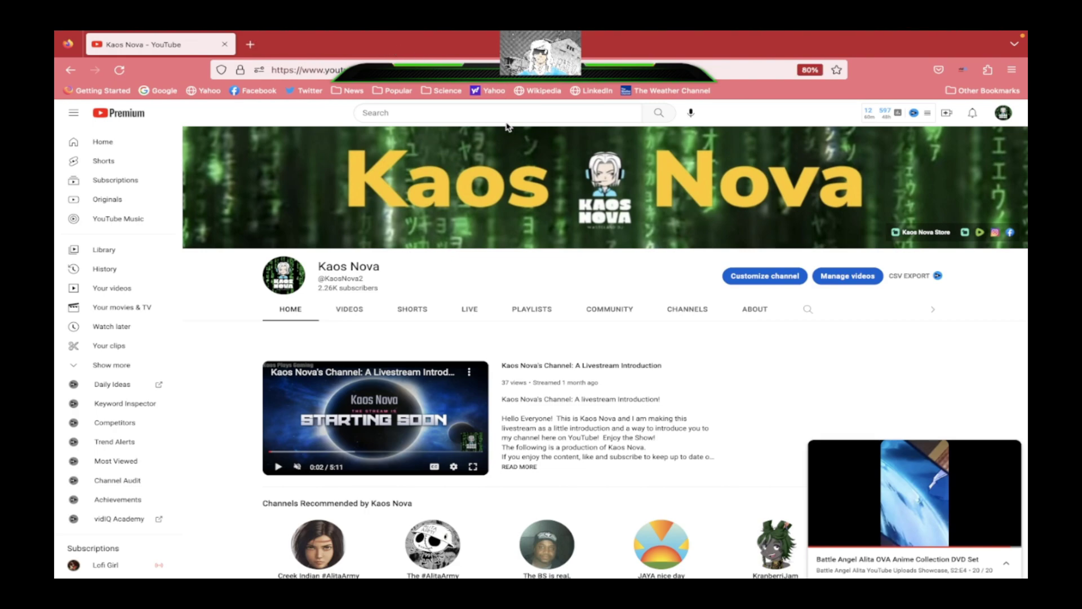